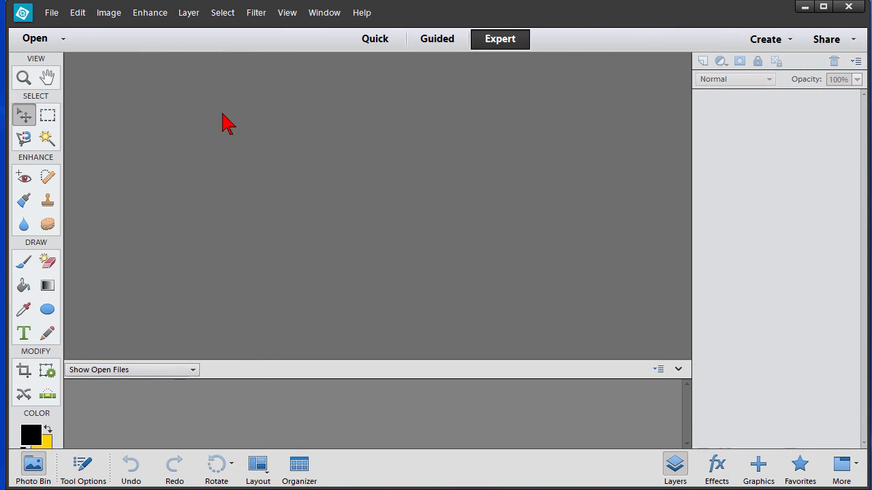
- Create a blank white 1667 x 2500 pixel, 300 ppi RGB document (Untitled-1)
{"action": "left_click", "coordinate": [53, 13]}
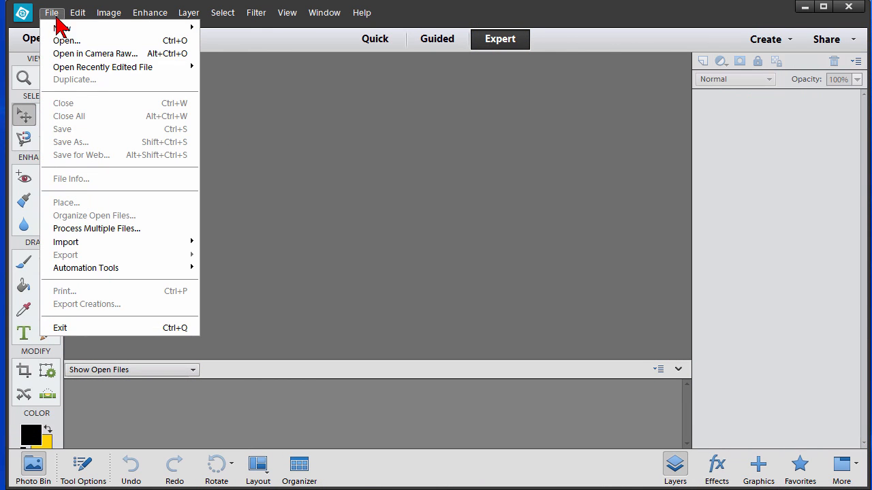
{"action": "mouse_move", "coordinate": [64, 27]}
{"action": "left_click", "coordinate": [231, 28]}
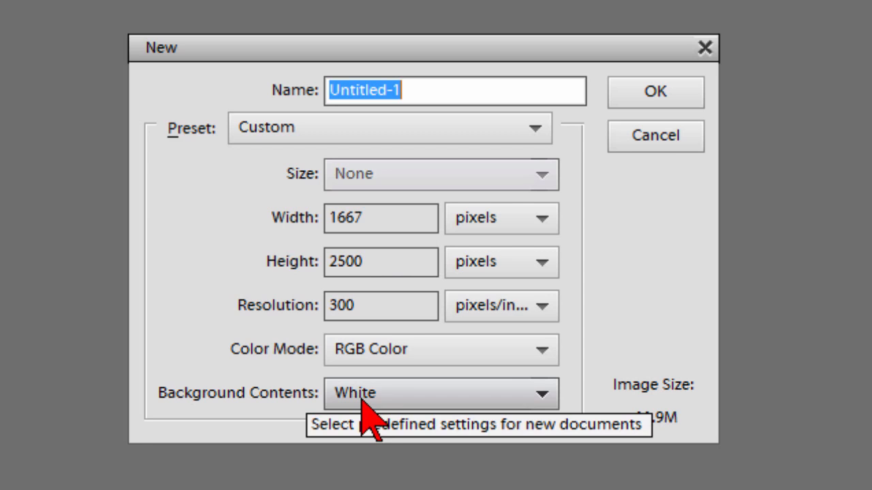
{"action": "left_click", "coordinate": [658, 102]}
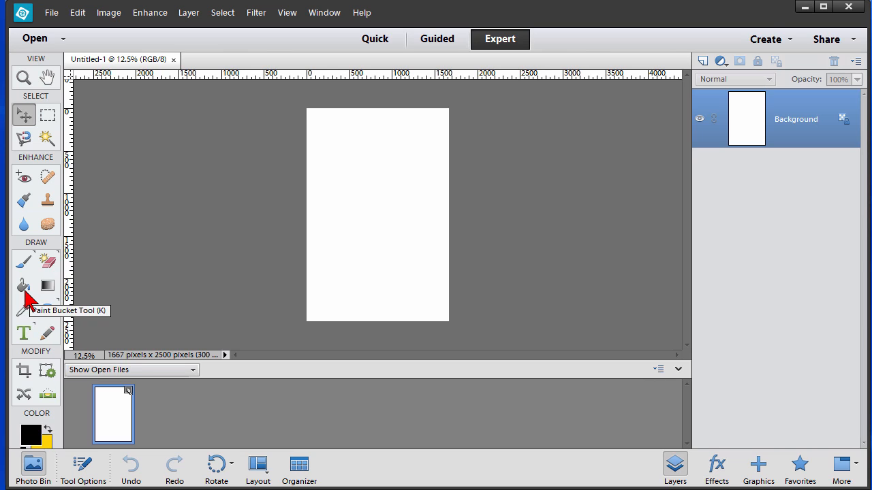
- Fill the whole canvas with yellow using the Paint Bucket, then start a text entry near the top-left
{"action": "left_click", "coordinate": [23, 286]}
{"action": "left_click", "coordinate": [48, 429]}
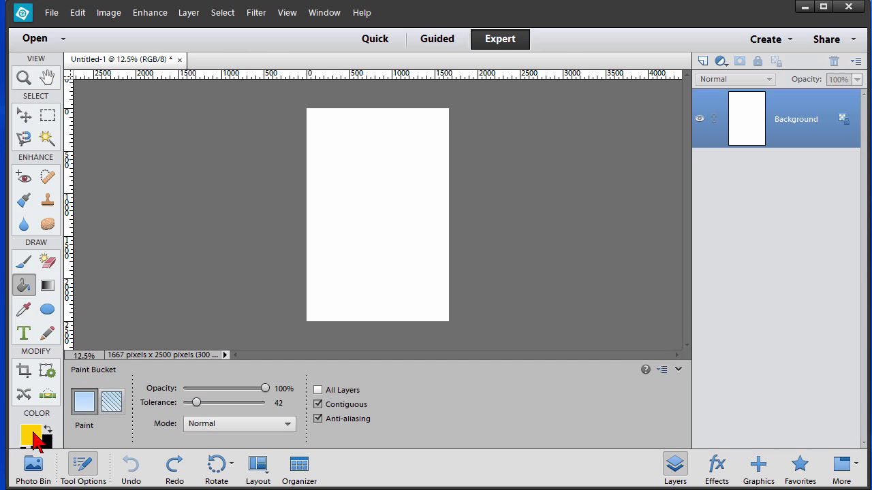
{"action": "left_click", "coordinate": [352, 197]}
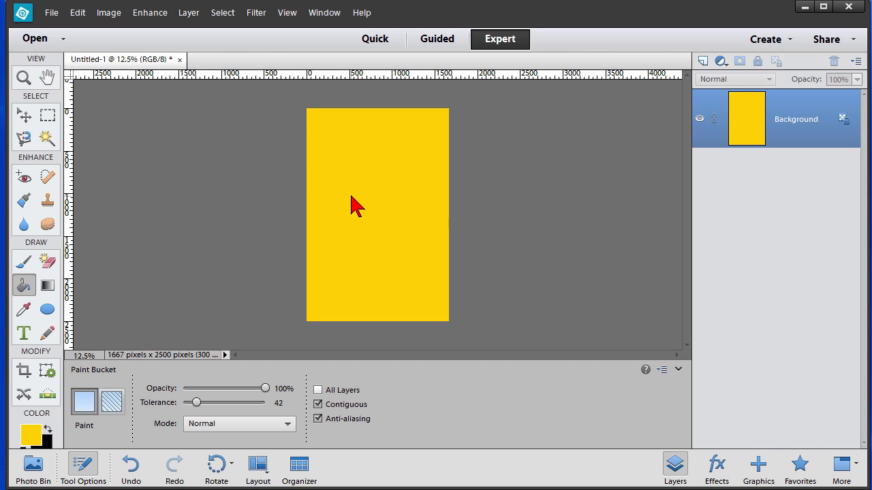
{"action": "left_click", "coordinate": [24, 333]}
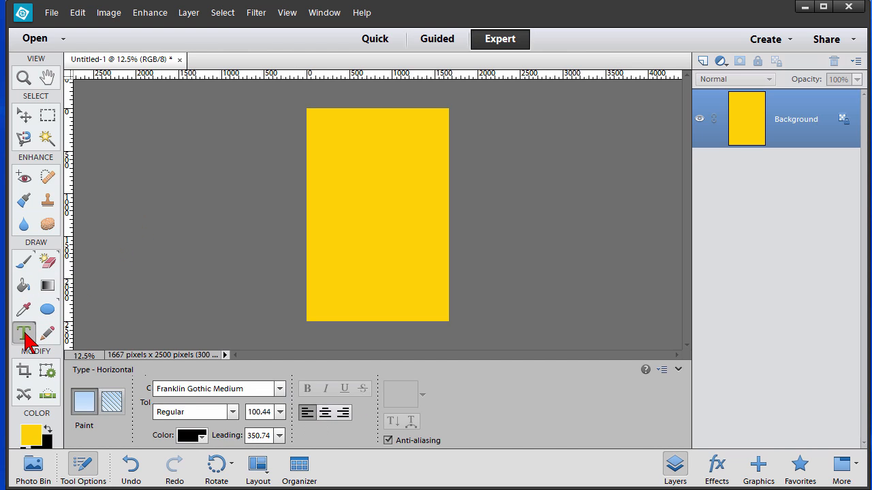
{"action": "left_click", "coordinate": [326, 131]}
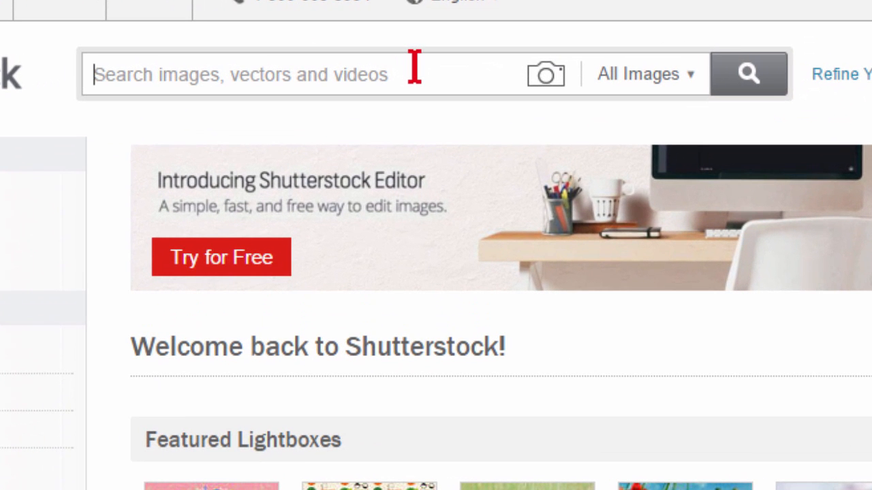
- Search Shutterstock for 'minivan' and filter the results to Illustrations only
{"action": "type", "text": "minivan"}
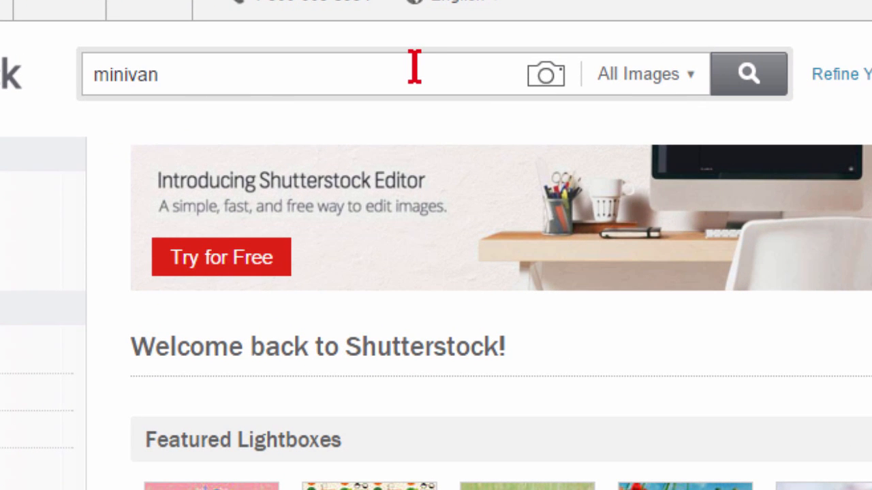
{"action": "left_click", "coordinate": [751, 78]}
{"action": "mouse_move", "coordinate": [485, 285]}
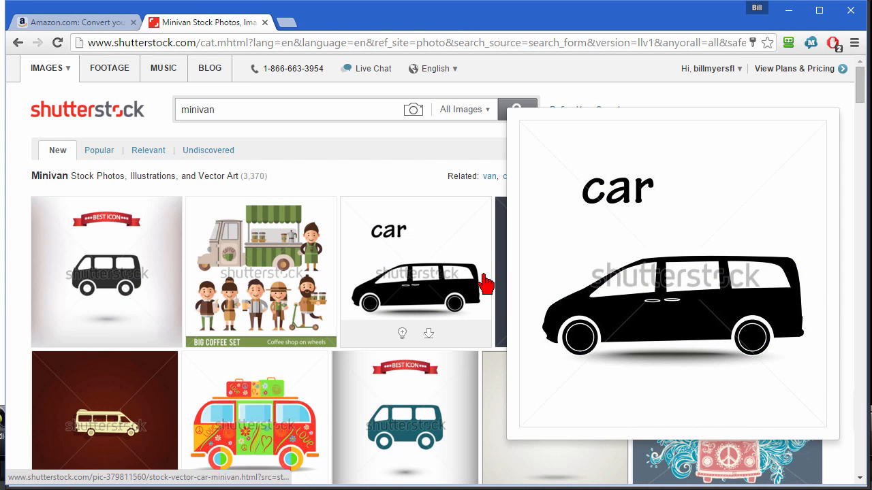
{"action": "left_click", "coordinate": [489, 116]}
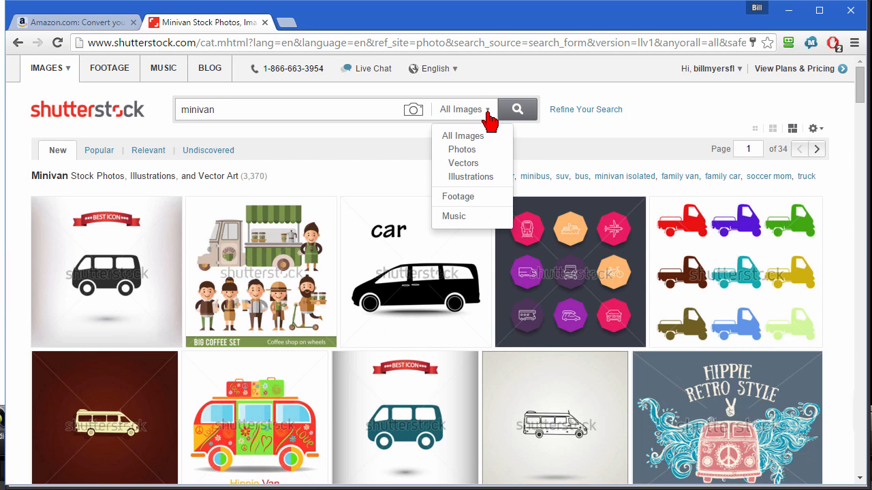
{"action": "left_click", "coordinate": [482, 182]}
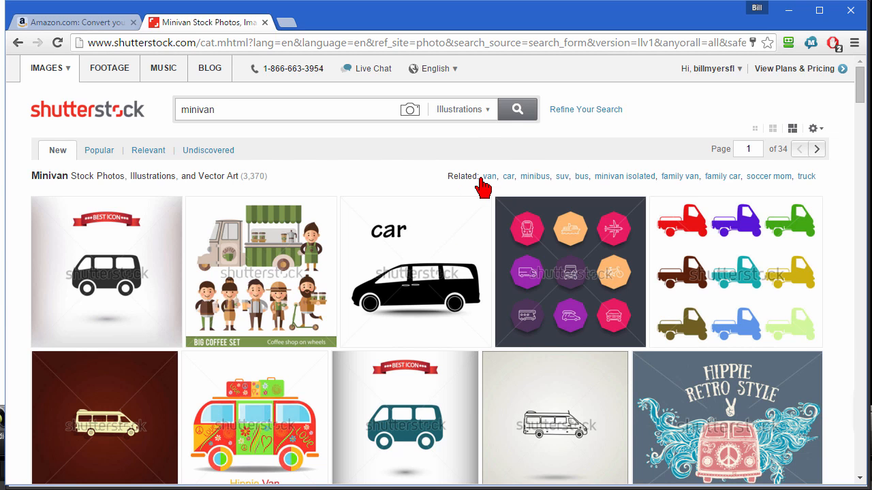
{"action": "left_click", "coordinate": [520, 113]}
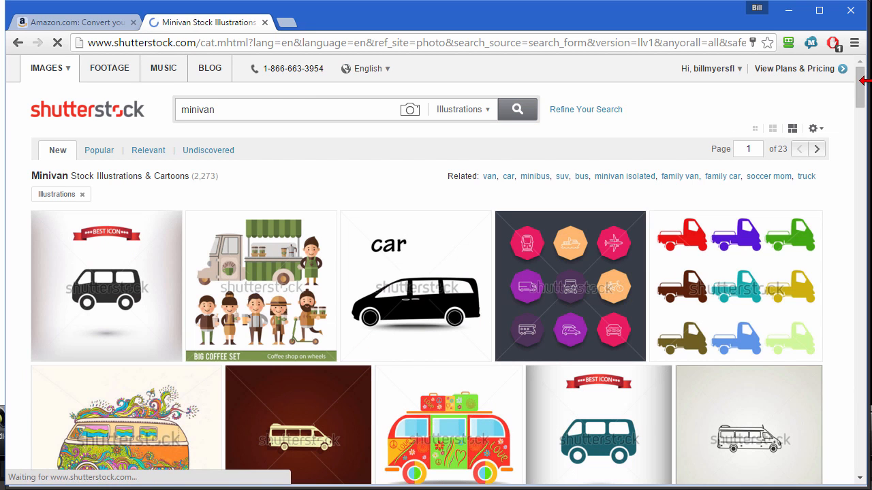
- Browse to the second page of minivan illustrations, preview the silver side-view van, and return to the cover
{"action": "left_click_drag", "start_coordinate": [862, 88], "coordinate": [863, 102]}
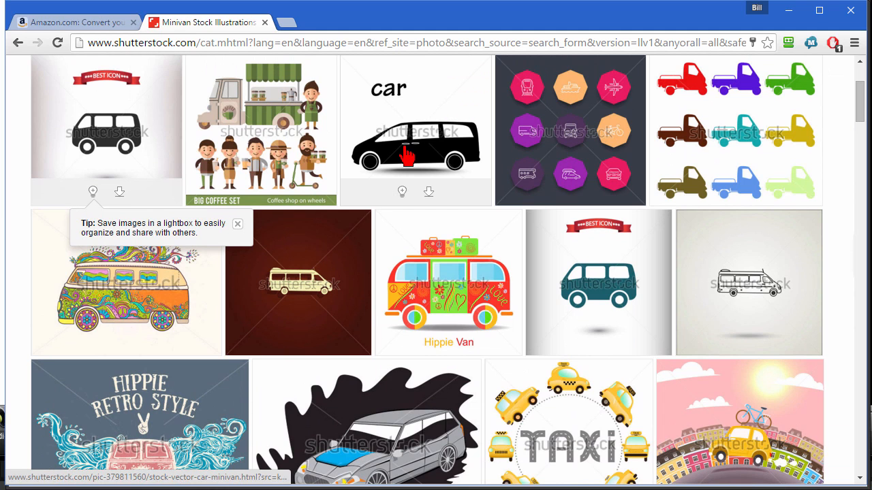
{"action": "mouse_move", "coordinate": [407, 155]}
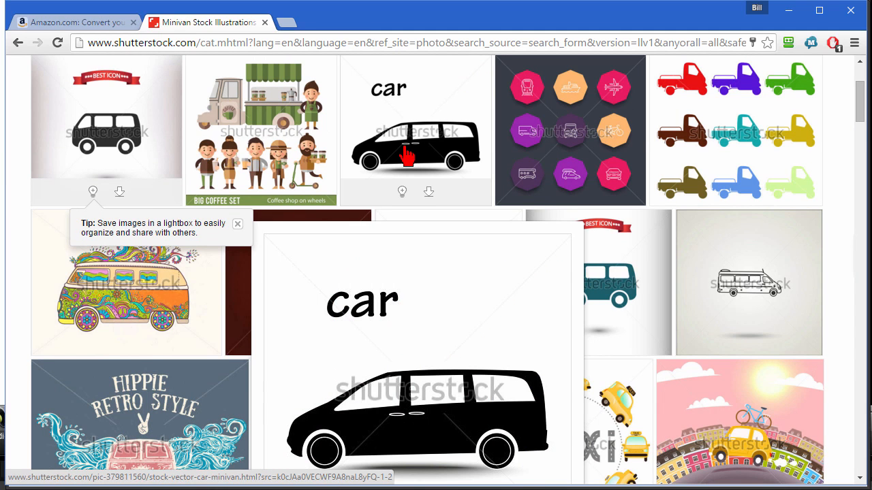
{"action": "left_click_drag", "start_coordinate": [861, 113], "coordinate": [862, 143]}
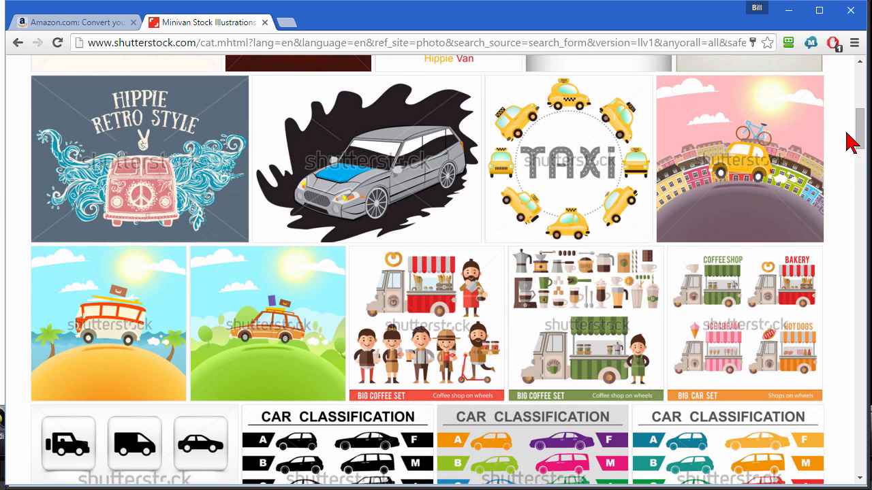
{"action": "left_click_drag", "start_coordinate": [859, 127], "coordinate": [856, 164]}
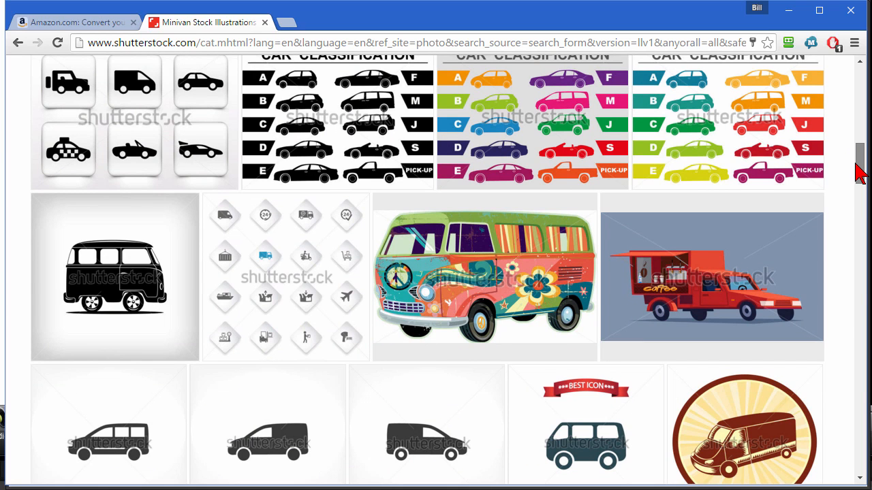
{"action": "left_click_drag", "start_coordinate": [860, 172], "coordinate": [860, 402]}
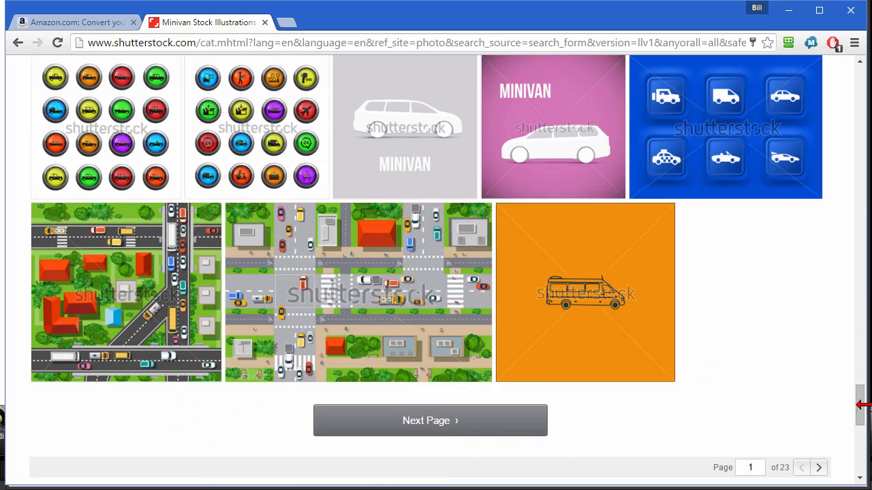
{"action": "left_click", "coordinate": [437, 425]}
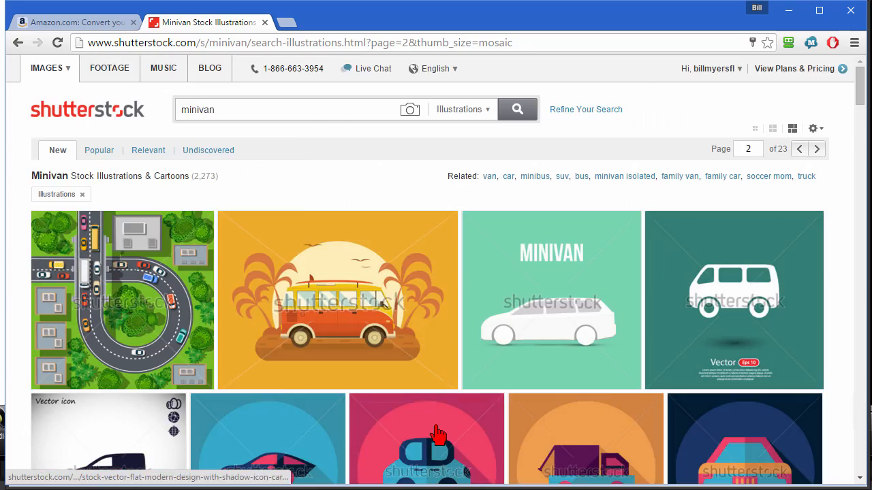
{"action": "left_click_drag", "start_coordinate": [861, 95], "coordinate": [862, 155]}
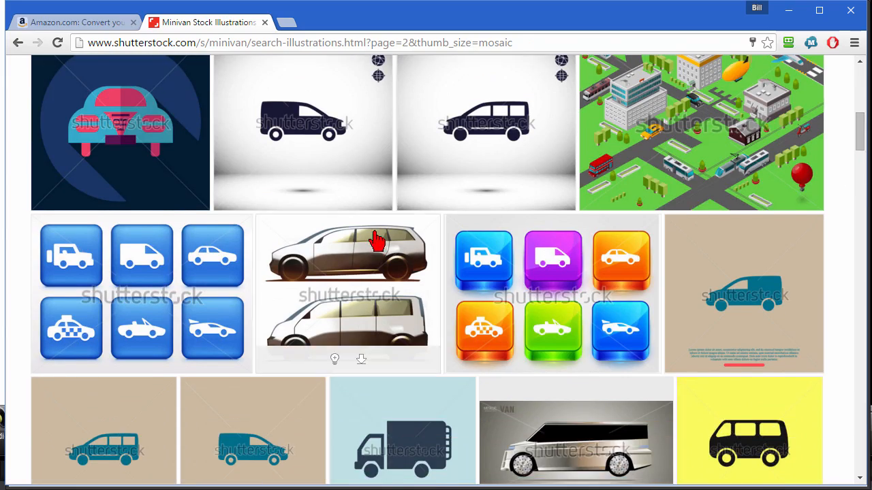
{"action": "mouse_move", "coordinate": [377, 292]}
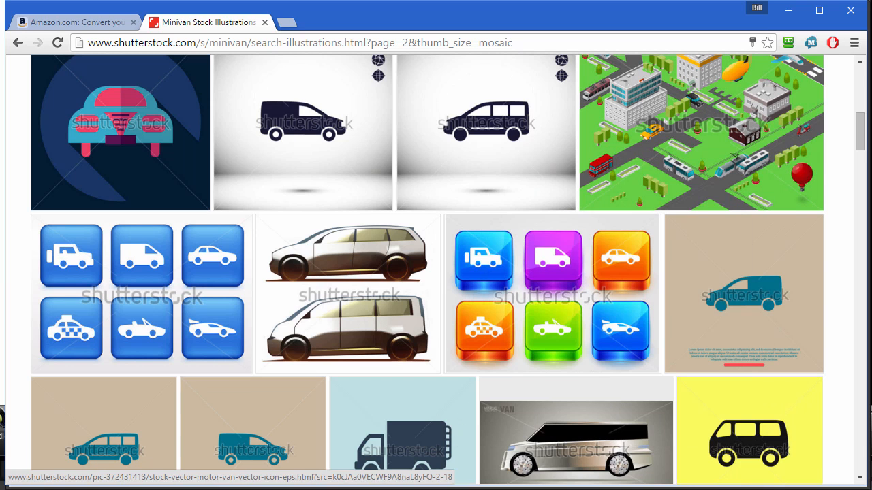
{"action": "left_click", "coordinate": [157, 489]}
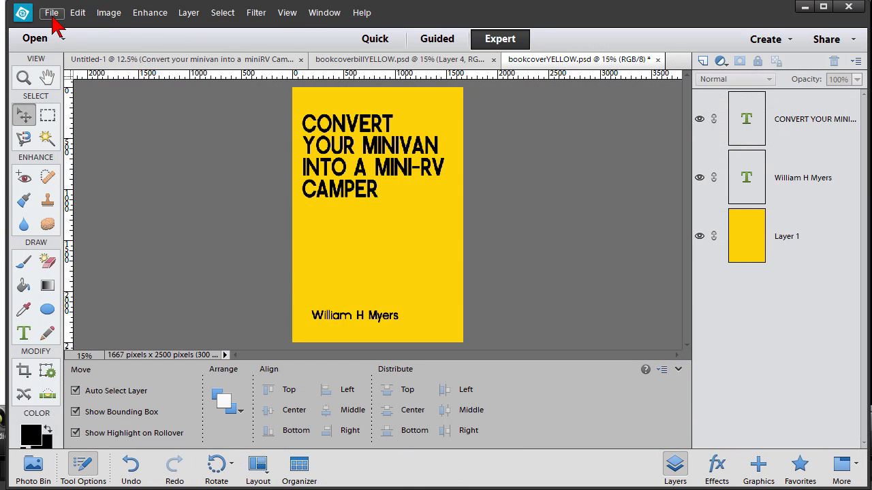
- Open shutterstock_372767830.jpg from the recently edited files list
{"action": "left_click", "coordinate": [51, 16]}
{"action": "left_click", "coordinate": [57, 41]}
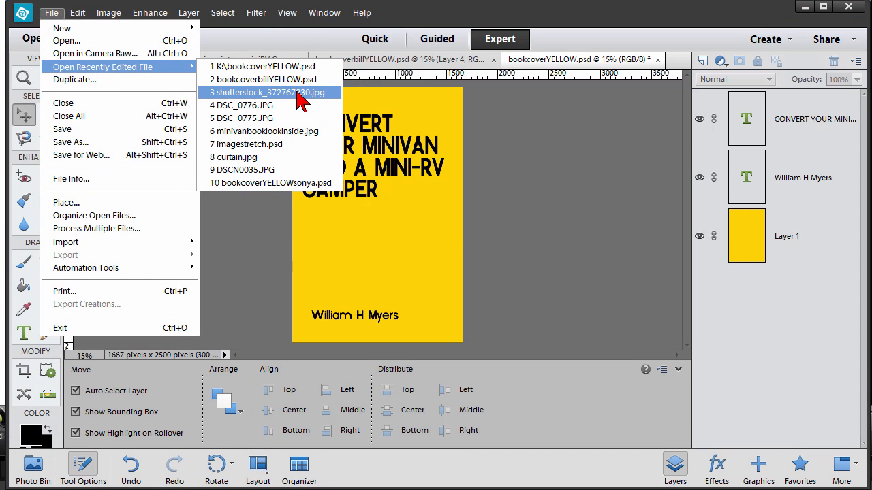
{"action": "left_click", "coordinate": [300, 95]}
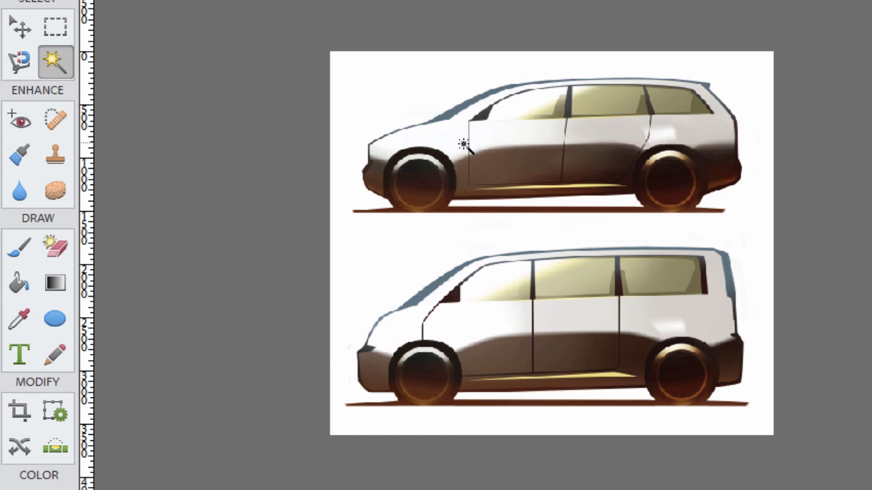
- Crop the image down to just the upper minivan
{"action": "left_click", "coordinate": [20, 411]}
{"action": "left_click_drag", "start_coordinate": [367, 7], "coordinate": [774, 156]}
{"action": "left_click", "coordinate": [700, 176]}
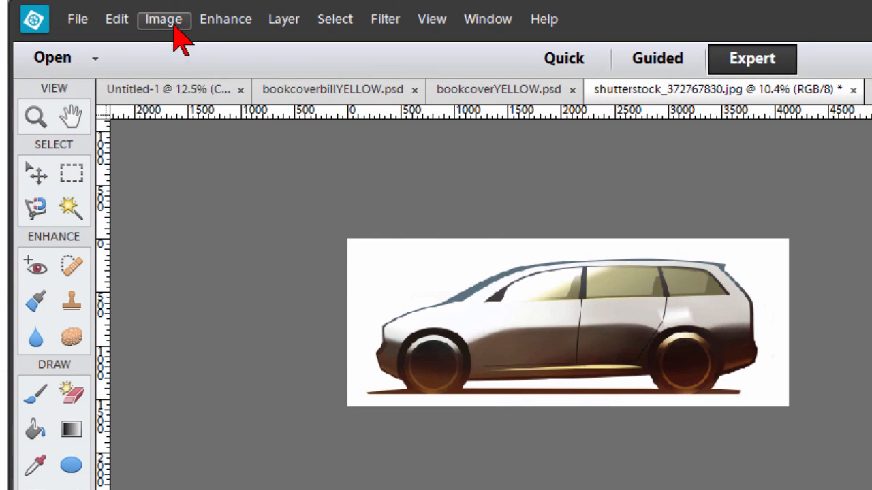
- Flip the cropped van horizontally so it faces right
{"action": "left_click", "coordinate": [164, 19]}
{"action": "mouse_move", "coordinate": [169, 44]}
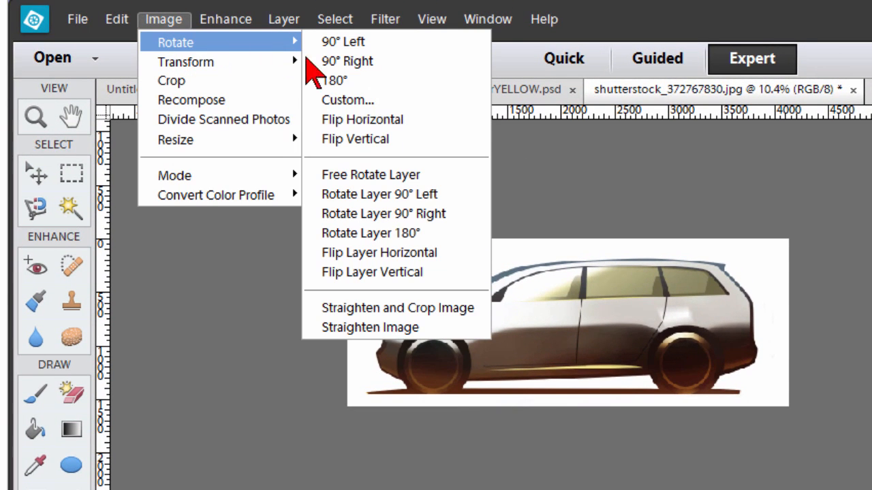
{"action": "left_click", "coordinate": [402, 123]}
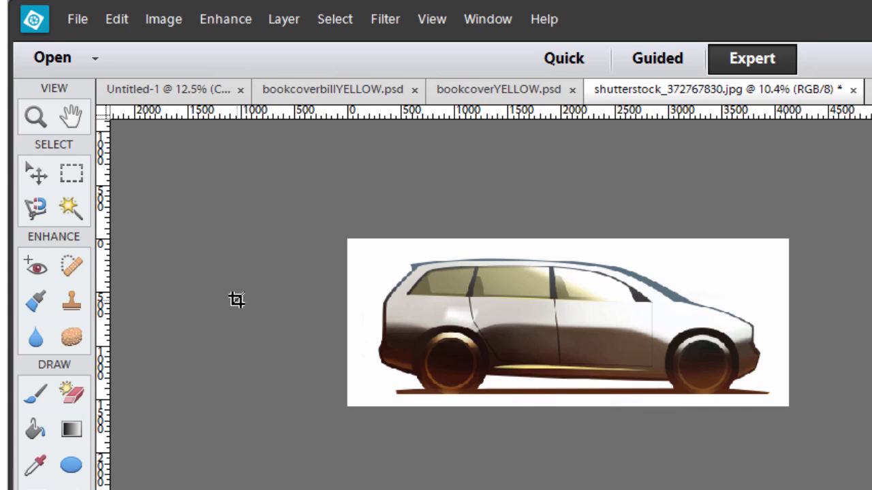
- Magic Wand the white background, invert the selection to isolate the van, and copy it
{"action": "left_click", "coordinate": [68, 210]}
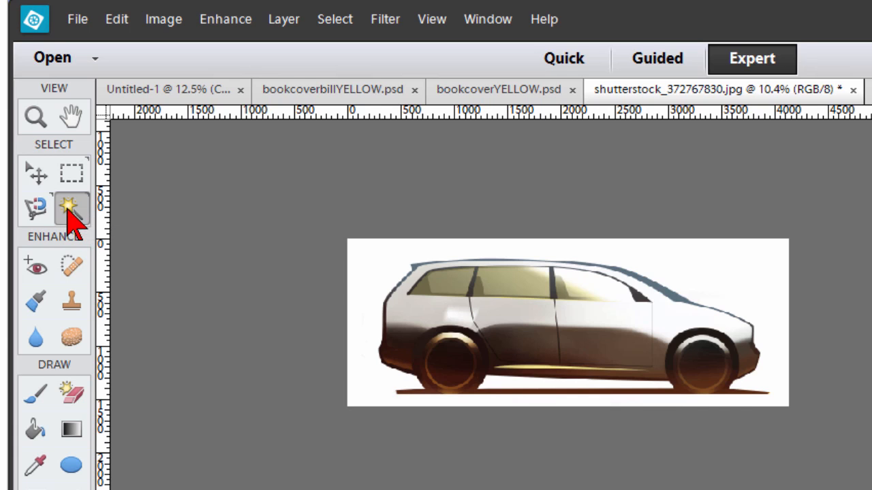
{"action": "left_click", "coordinate": [741, 261]}
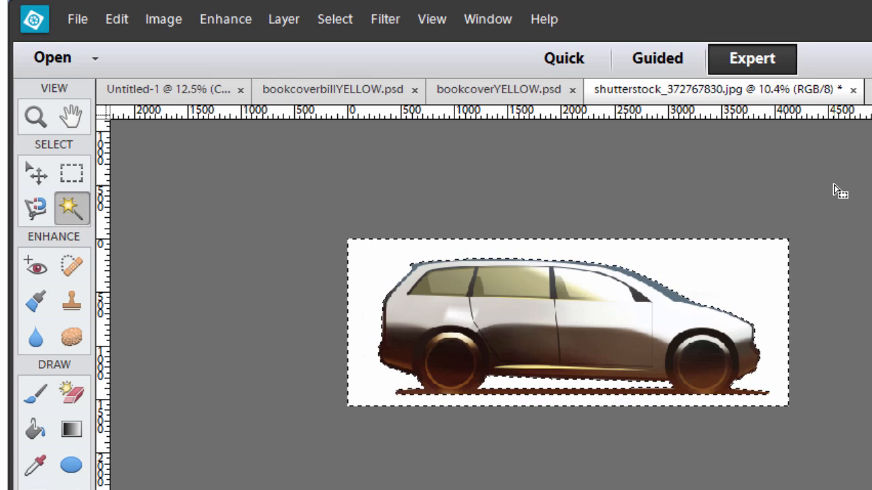
{"action": "left_click", "coordinate": [328, 24]}
{"action": "left_click", "coordinate": [382, 107]}
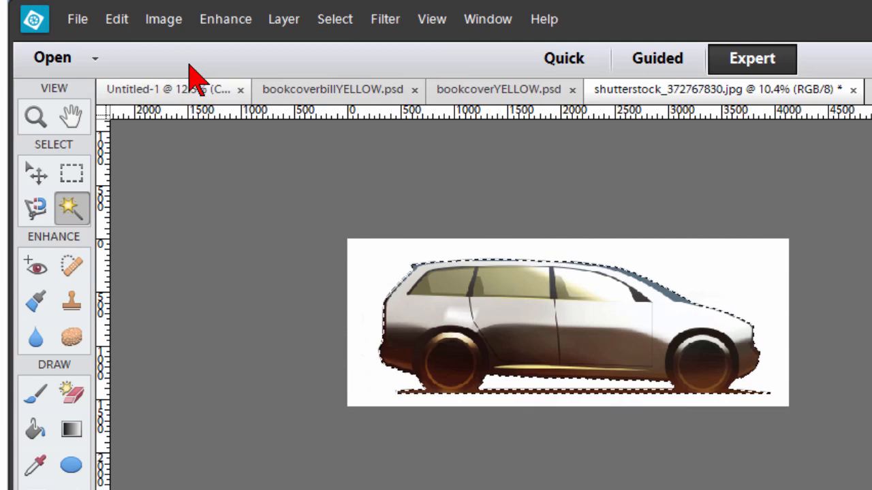
{"action": "left_click", "coordinate": [117, 21]}
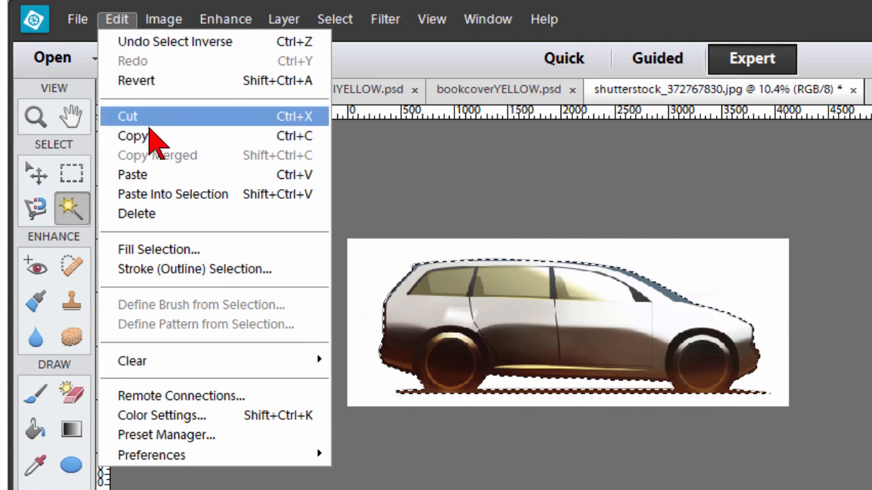
{"action": "left_click", "coordinate": [198, 135]}
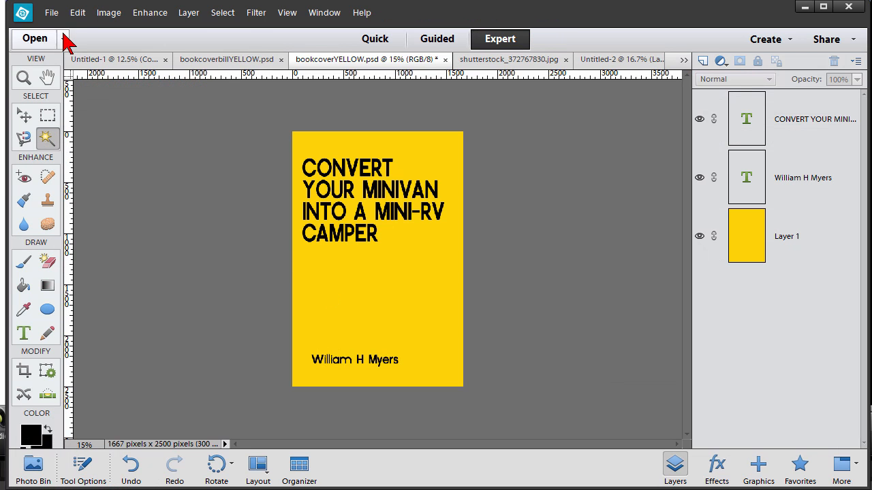
- Paste the van into bookcoverYELLOW.psd and scale it to about 44% between title and author name
{"action": "left_click", "coordinate": [77, 14]}
{"action": "left_click", "coordinate": [95, 116]}
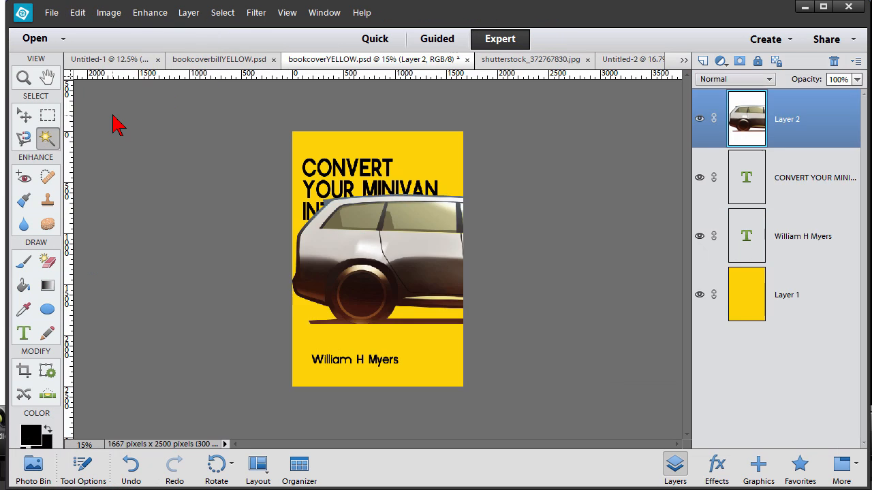
{"action": "left_click", "coordinate": [25, 116]}
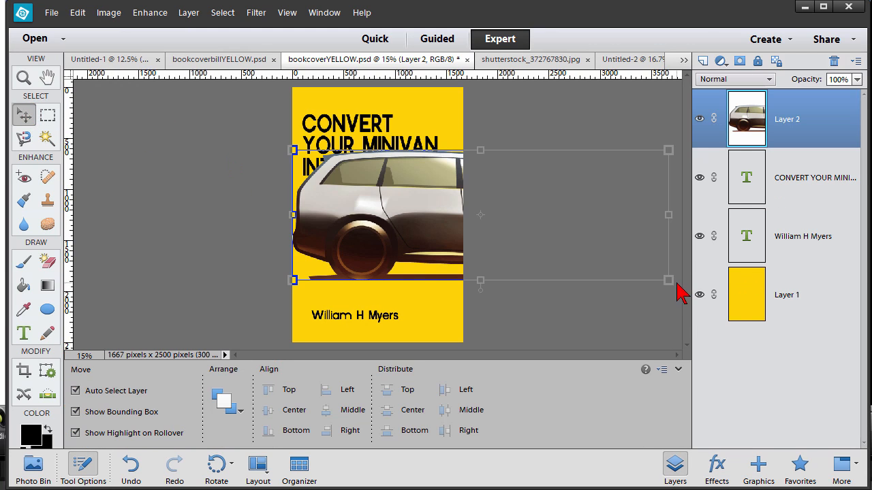
{"action": "left_click_drag", "start_coordinate": [677, 291], "coordinate": [426, 223]}
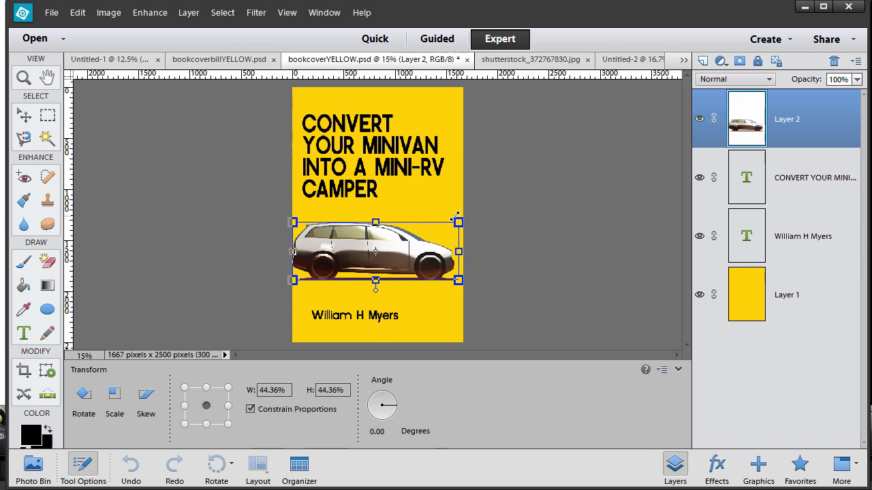
{"action": "key", "text": "Return"}
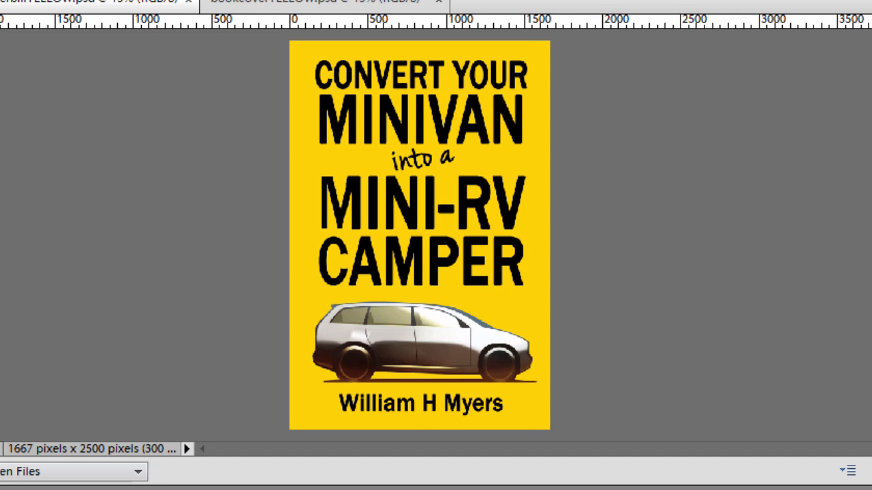
- Tile the earlier cover and bookcoverYELLOW.psd side by side in a two-up vertical layout
{"action": "left_click", "coordinate": [381, 488]}
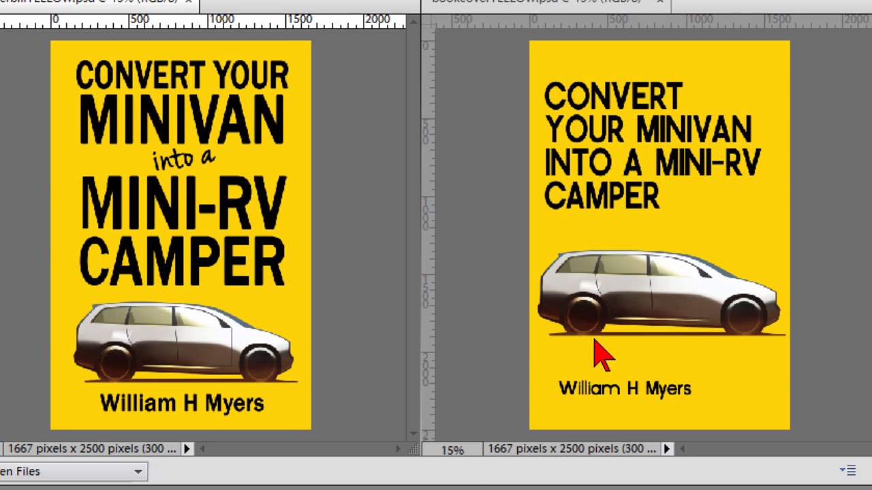